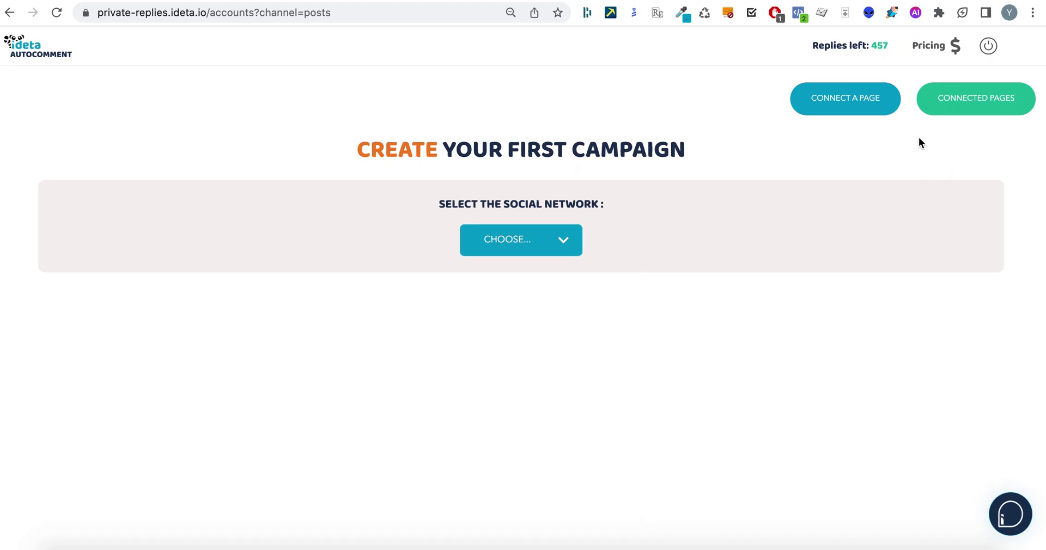
- Start a new campaign with Facebook as the social network and Ideta as the page
{"action": "left_click", "coordinate": [943, 98]}
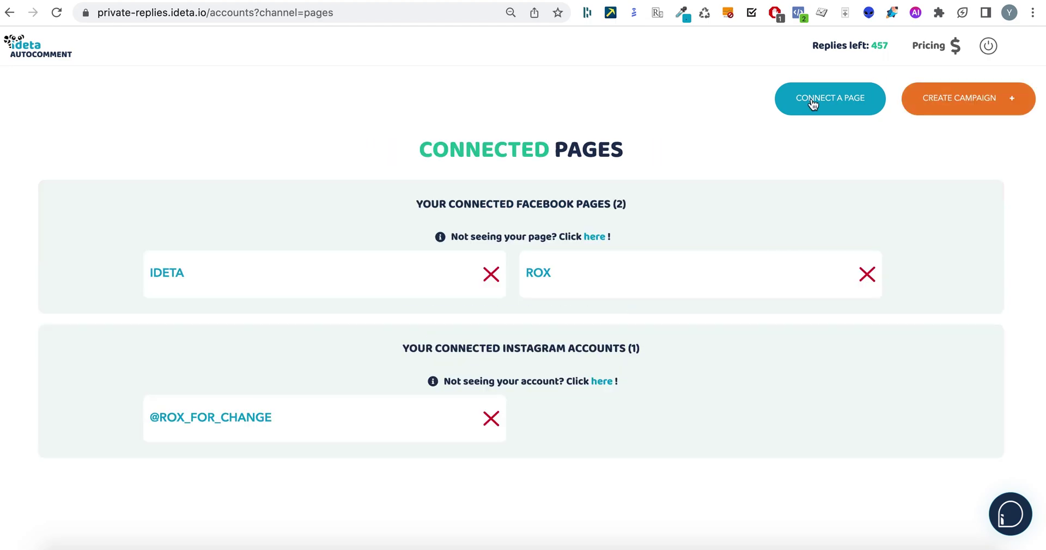
{"action": "left_click", "coordinate": [970, 104]}
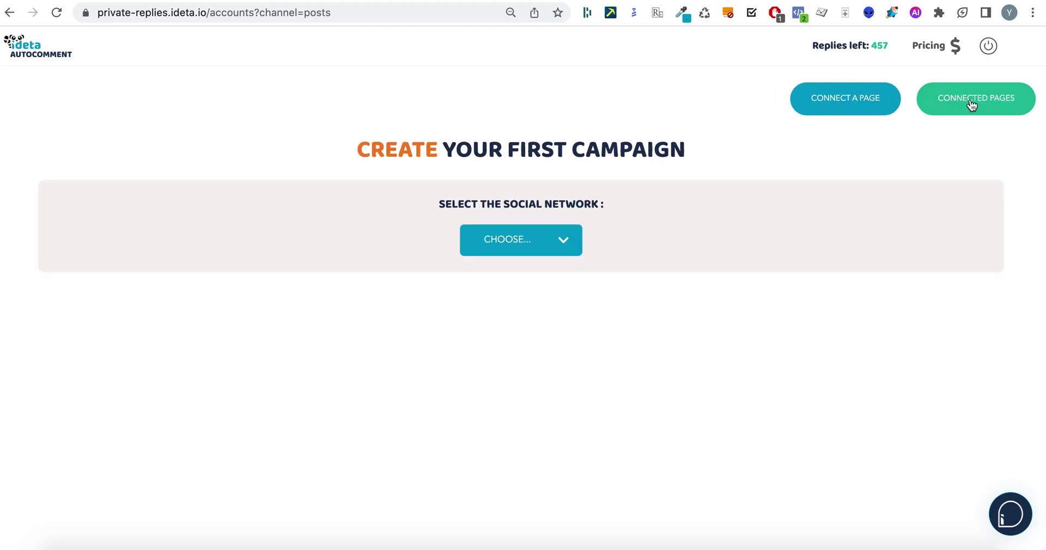
{"action": "left_click", "coordinate": [549, 238]}
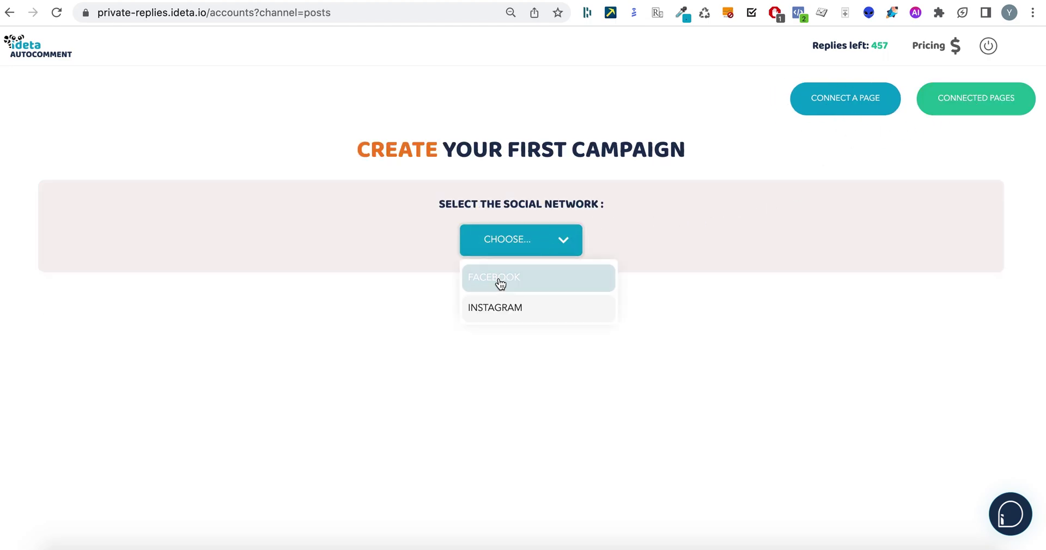
{"action": "left_click", "coordinate": [495, 281]}
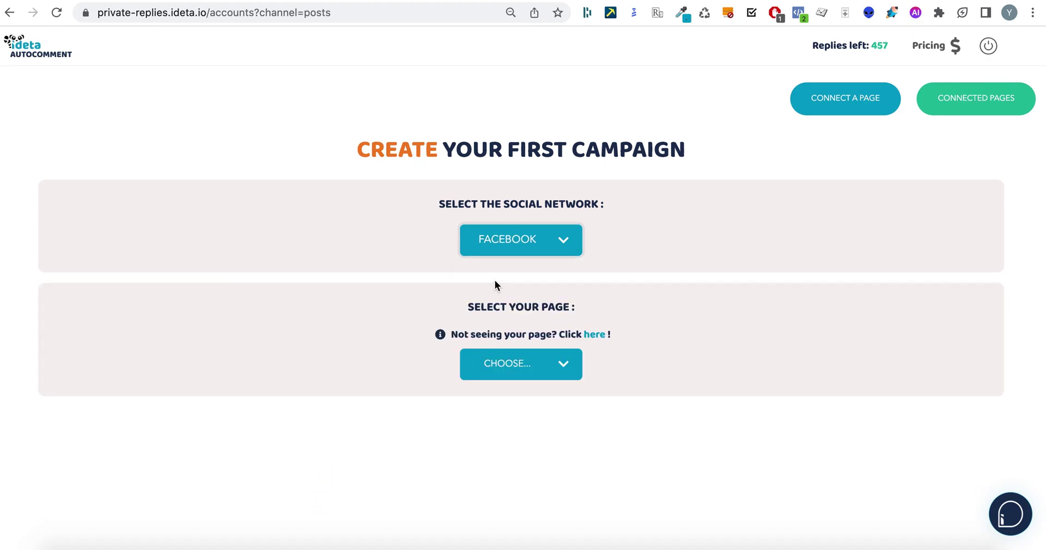
{"action": "left_click", "coordinate": [506, 365]}
{"action": "left_click", "coordinate": [510, 402]}
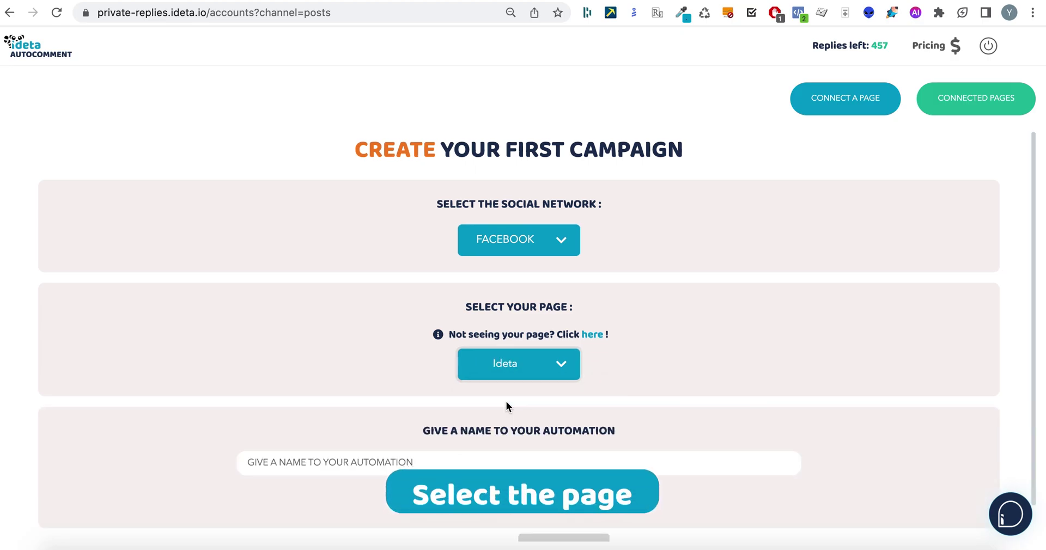
- Pause the autofill suggestions for this visit and name the automation "Ideta chatGPT"
{"action": "scroll", "coordinate": [564, 417], "scroll_direction": "down", "scroll_amount": 1}
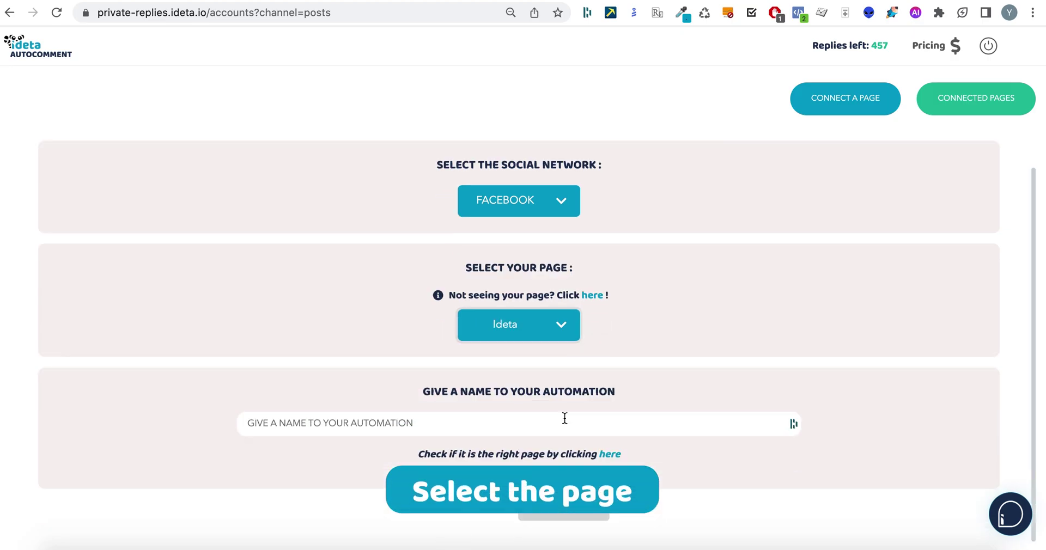
{"action": "left_click", "coordinate": [379, 426]}
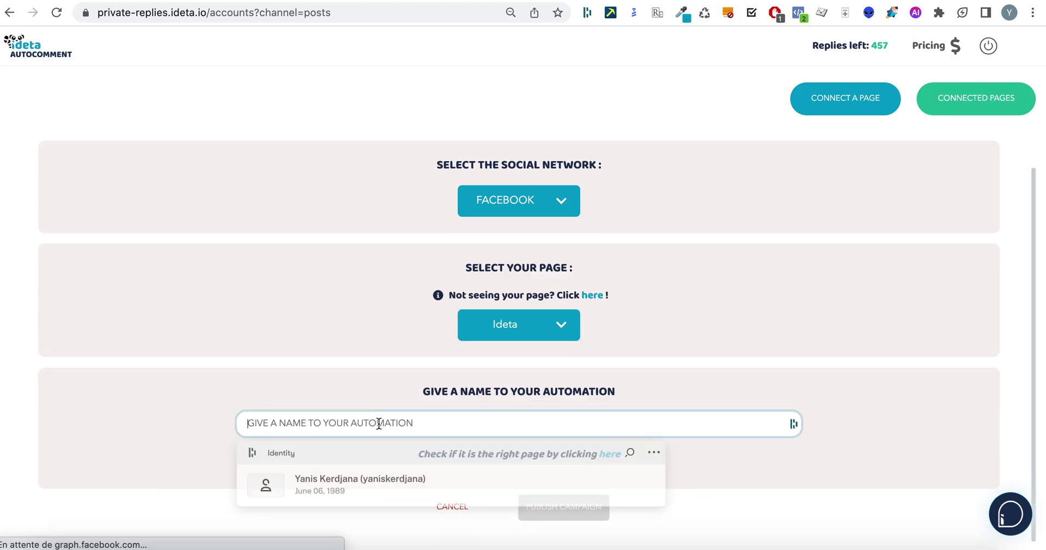
{"action": "left_click", "coordinate": [653, 453]}
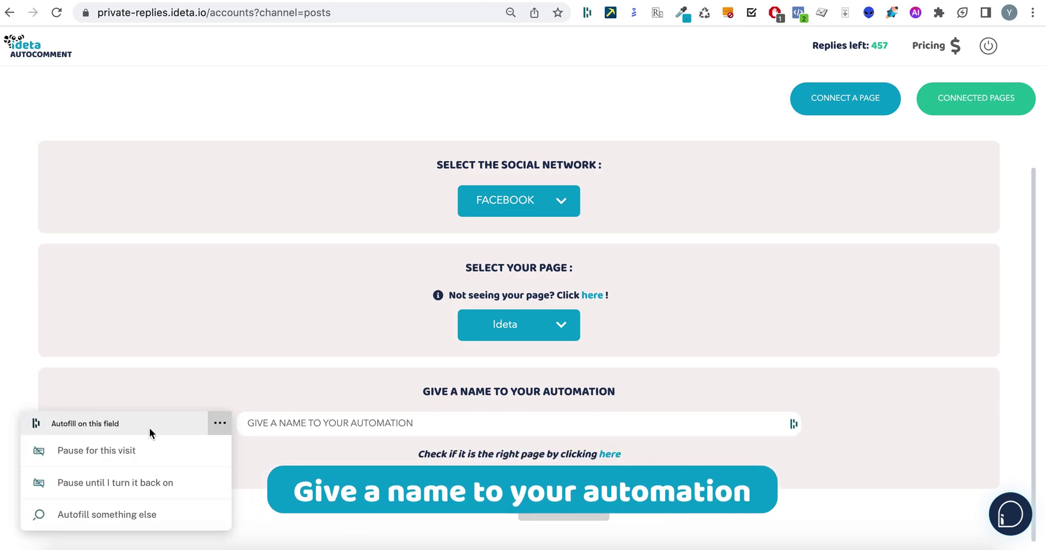
{"action": "left_click", "coordinate": [130, 450]}
{"action": "left_click", "coordinate": [374, 425]}
{"action": "type", "text": "Ideta"}
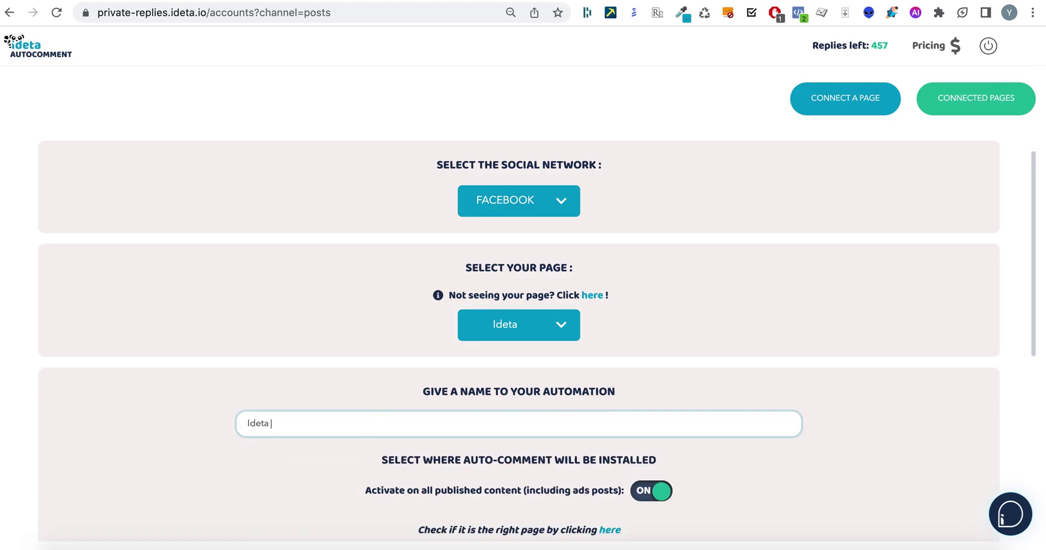
{"action": "type", "text": " chatGPT"}
- Turn off activation on all published content to view the publication types, and turn it back on
{"action": "scroll", "coordinate": [453, 414], "scroll_direction": "down", "scroll_amount": 2}
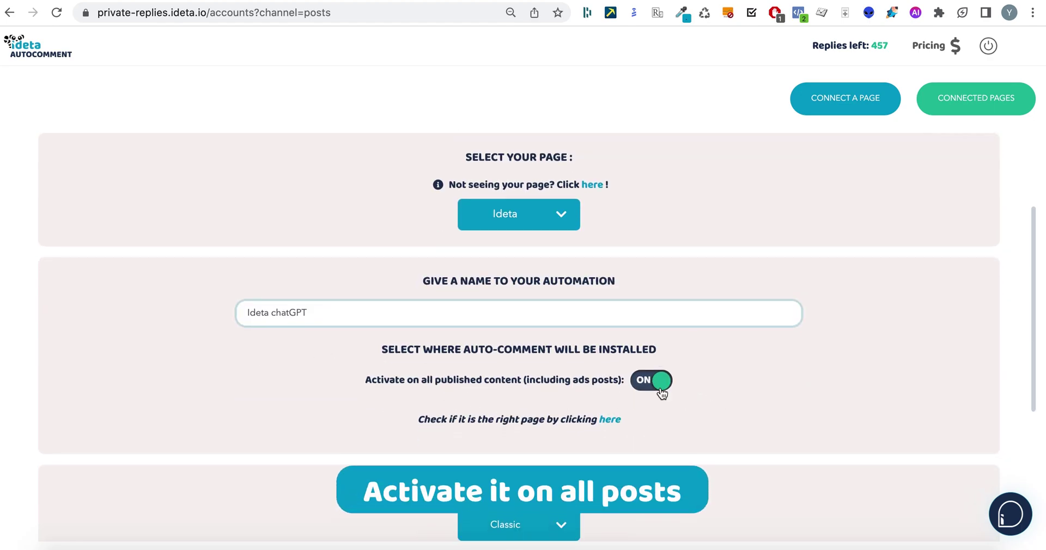
{"action": "scroll", "coordinate": [436, 372], "scroll_direction": "down", "scroll_amount": 3}
{"action": "scroll", "coordinate": [659, 241], "scroll_direction": "up", "scroll_amount": 1}
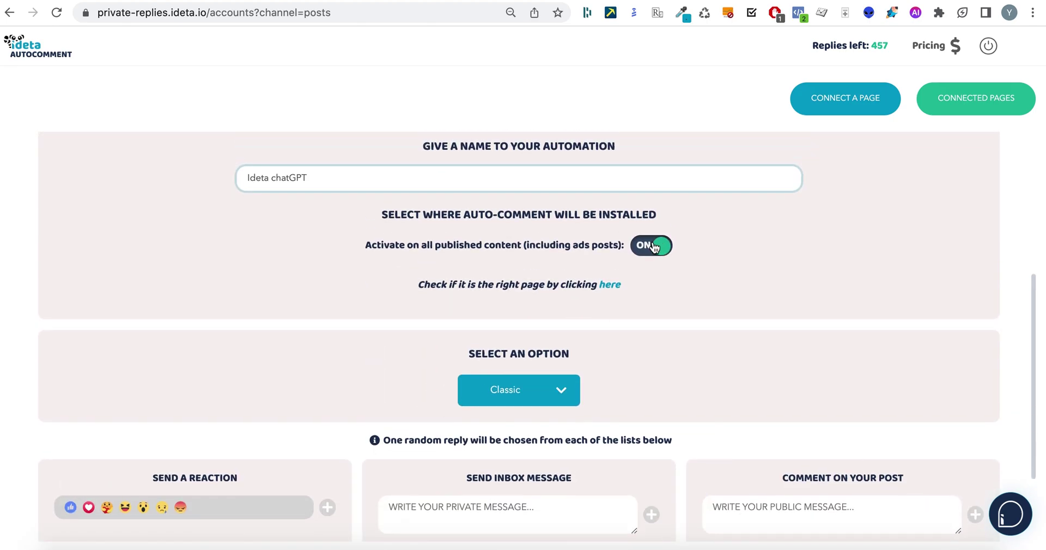
{"action": "left_click", "coordinate": [654, 247]}
{"action": "left_click", "coordinate": [518, 450]}
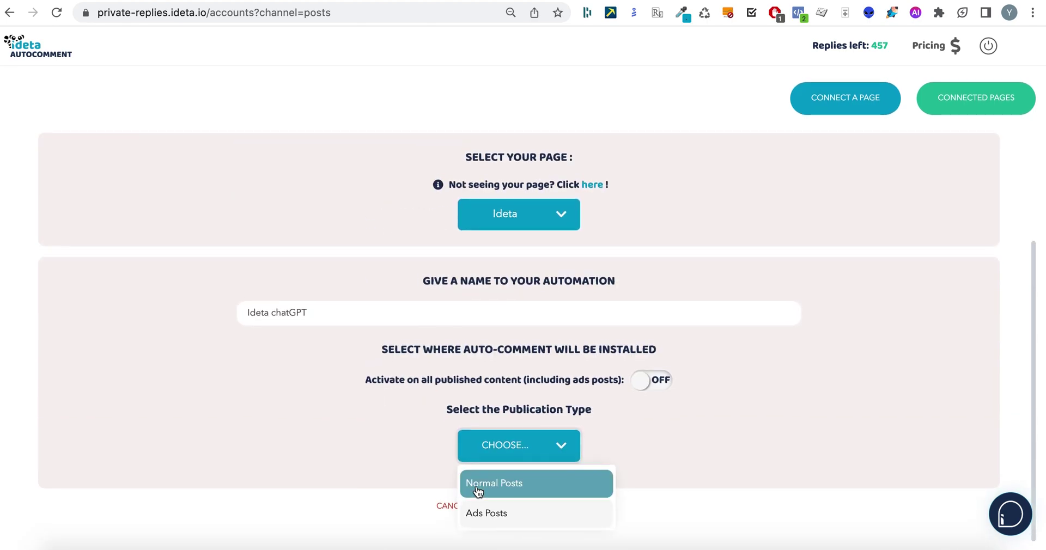
{"action": "left_click", "coordinate": [652, 381]}
- Replace the Classic option with the AI prompt-based replies and return from the API key help topic to the campaign form
{"action": "scroll", "coordinate": [598, 433], "scroll_direction": "down", "scroll_amount": 5}
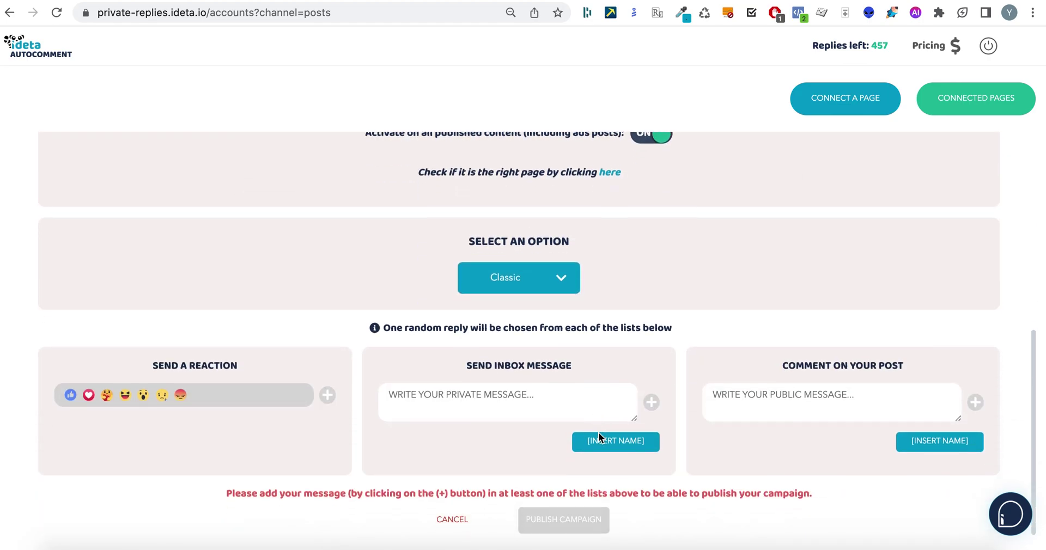
{"action": "left_click", "coordinate": [519, 277]}
{"action": "left_click", "coordinate": [532, 376]}
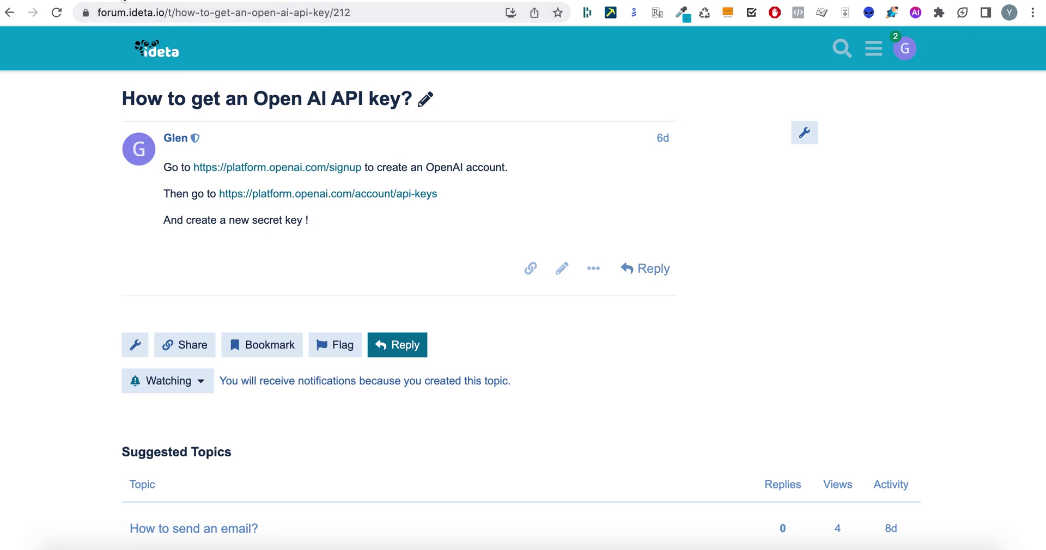
{"action": "left_click", "coordinate": [122, 2]}
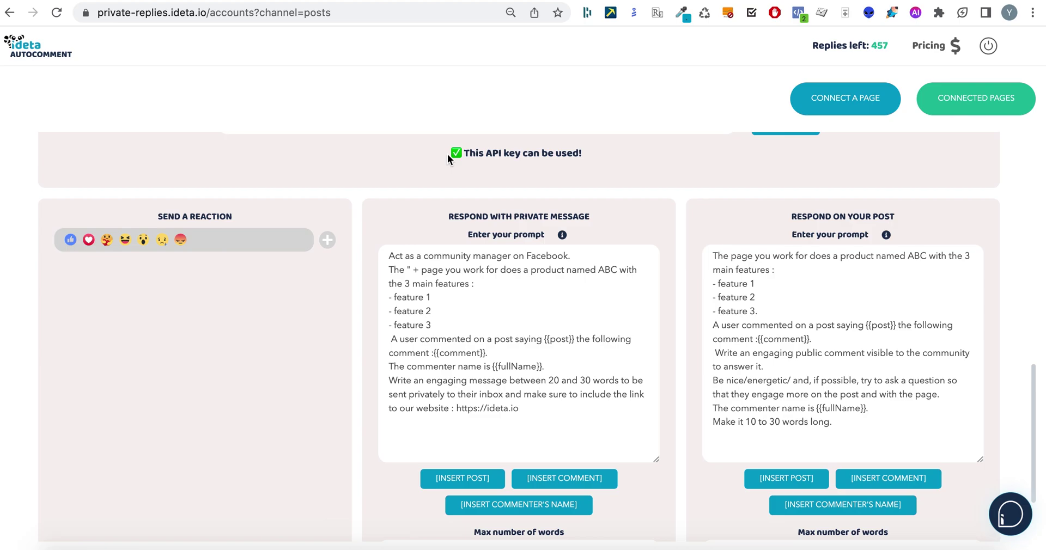
{"action": "left_click_drag", "start_coordinate": [450, 153], "coordinate": [601, 155]}
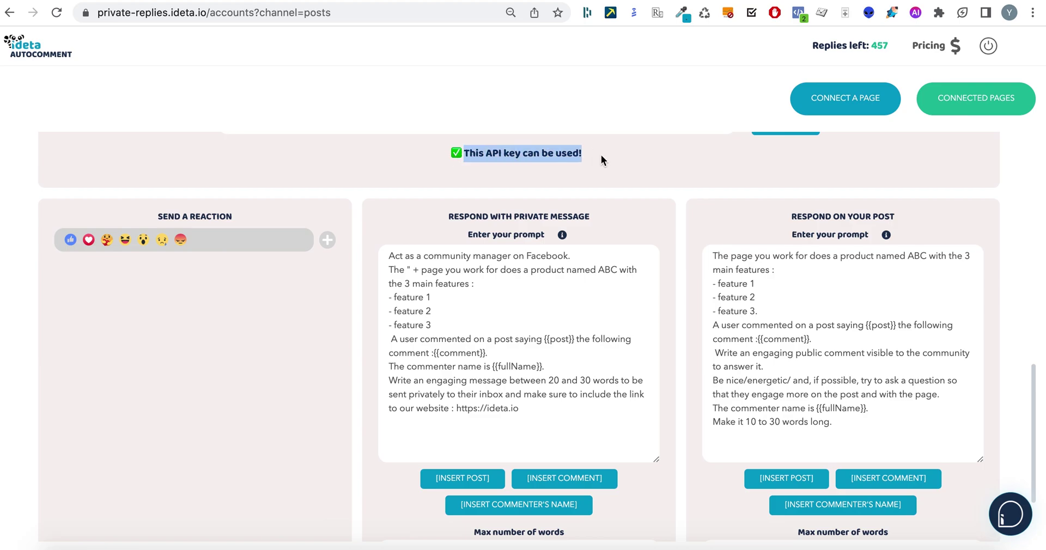
- Remove the stray quotation mark and plus sign from the private message prompt and set its product name to Ideta
{"action": "left_click", "coordinate": [417, 274]}
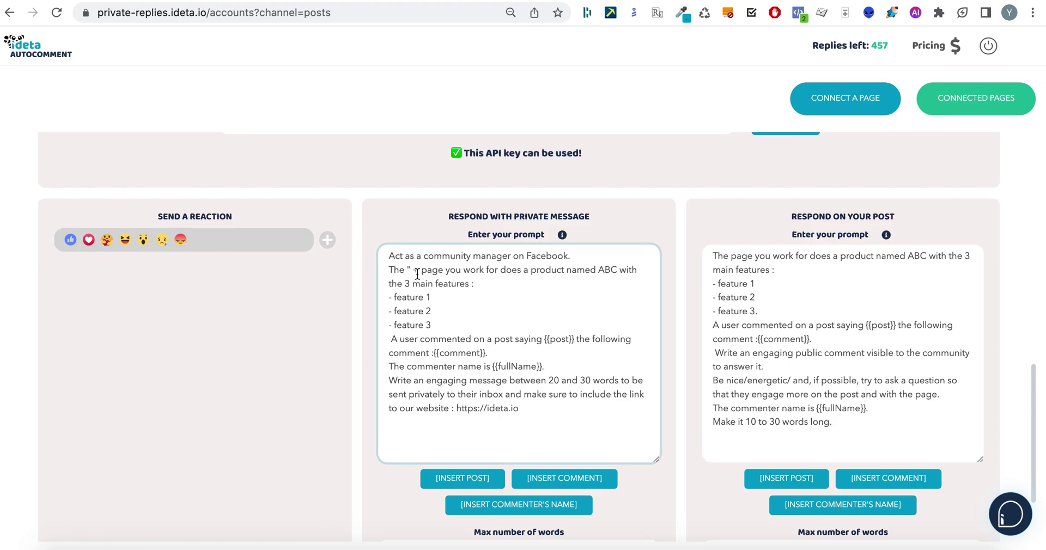
{"action": "key", "text": "BackSpace"}
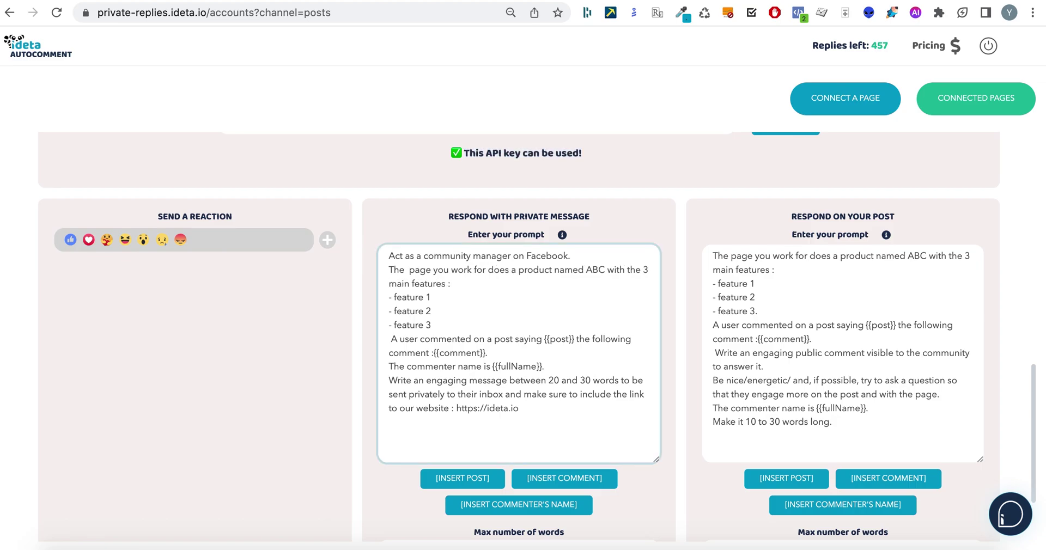
{"action": "key", "text": "BackSpace"}
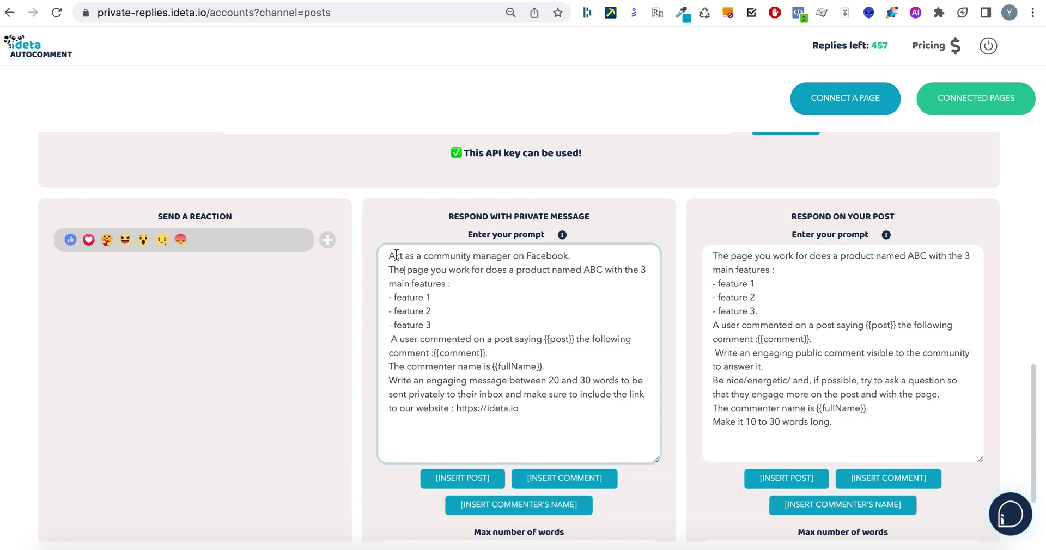
{"action": "left_click_drag", "start_coordinate": [389, 256], "coordinate": [626, 256]}
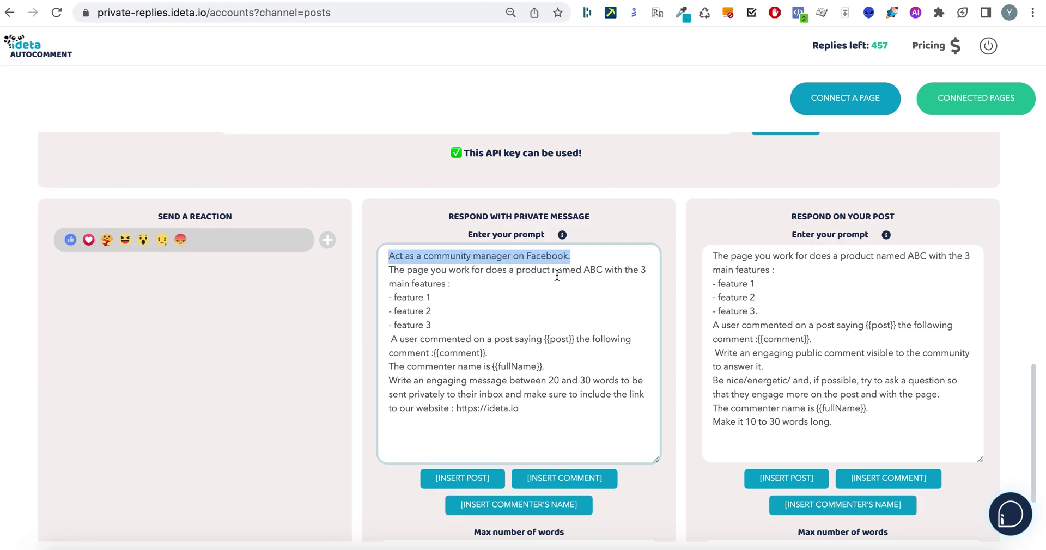
{"action": "double_click", "coordinate": [592, 269]}
{"action": "type", "text": "Ideta"}
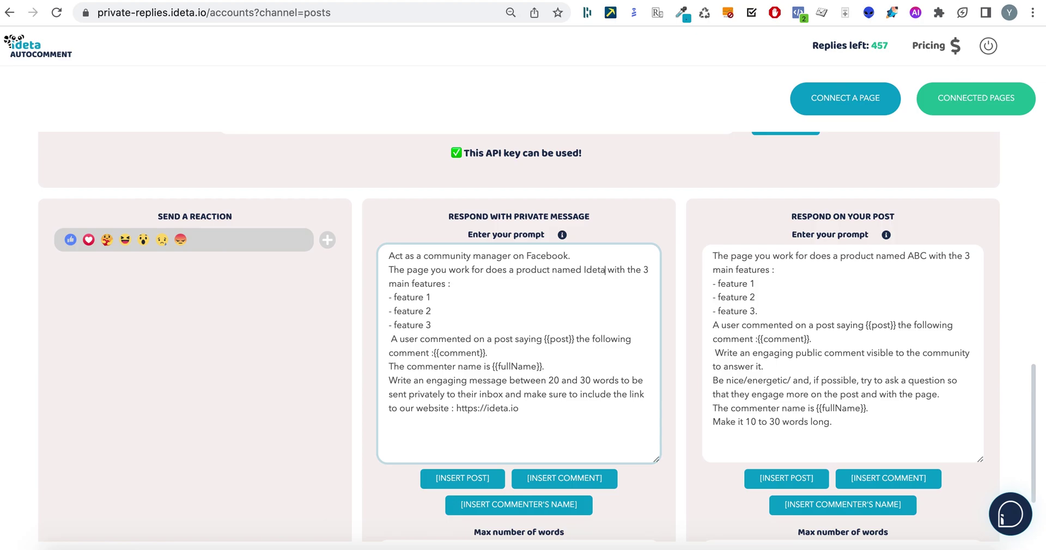
- Replace the three placeholder features in the private message prompt with chatbot, livechat and auto commenter
{"action": "left_click_drag", "start_coordinate": [430, 297], "coordinate": [389, 298]}
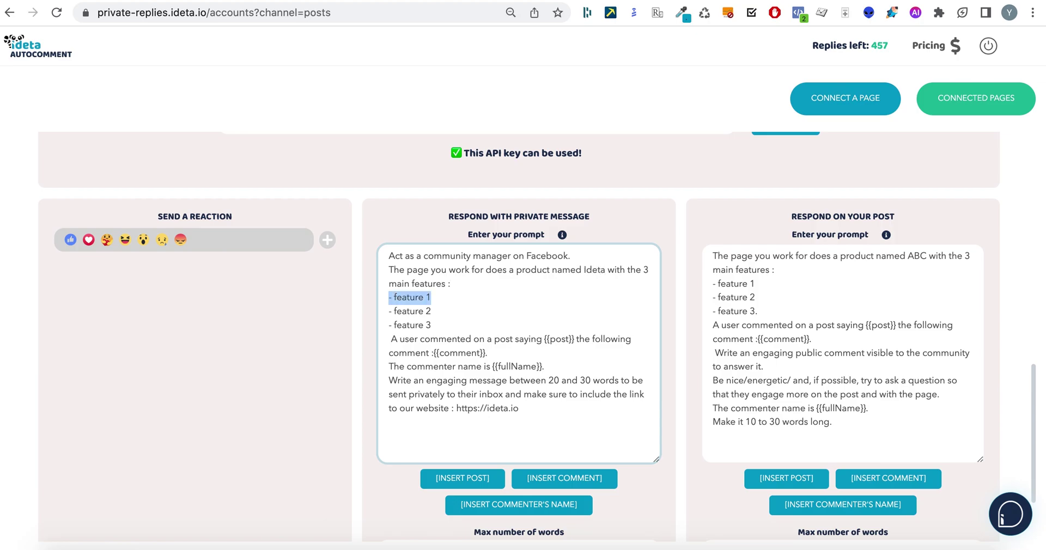
{"action": "type", "text": "chatbot"}
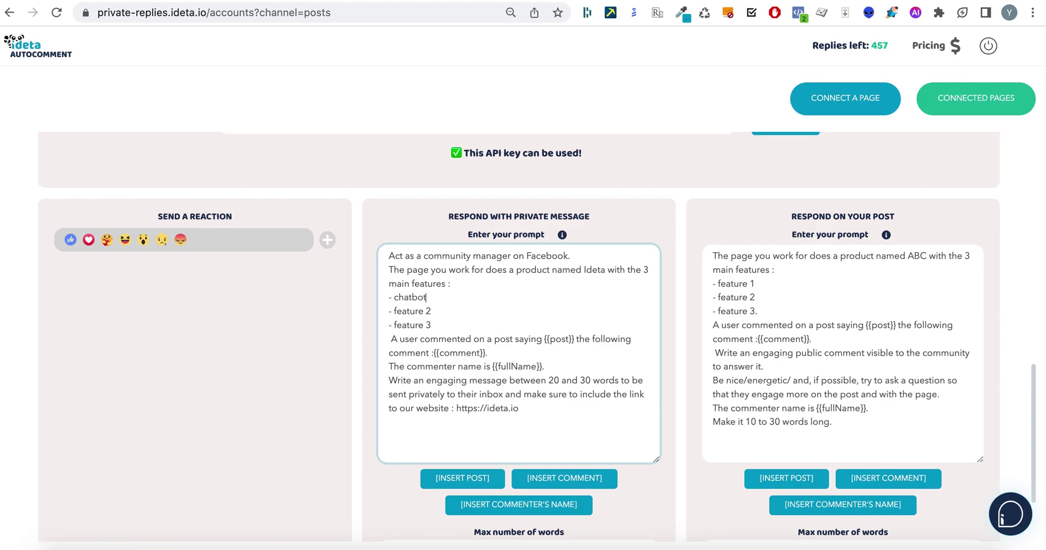
{"action": "key", "text": "BackSpace"}
{"action": "key", "text": "BackSpace"}
{"action": "key", "text": "BackSpace"}
{"action": "key", "text": "BackSpace"}
{"action": "key", "text": "BackSpace"}
{"action": "key", "text": "BackSpace"}
{"action": "key", "text": "BackSpace"}
{"action": "key", "text": "BackSpace"}
{"action": "key", "text": "BackSpace"}
{"action": "type", "text": "livechat"}
{"action": "key", "text": "Down"}
{"action": "key", "text": "End"}
{"action": "key", "text": "BackSpace"}
{"action": "key", "text": "BackSpace"}
{"action": "key", "text": "BackSpace"}
{"action": "key", "text": "BackSpace"}
{"action": "key", "text": "BackSpace"}
{"action": "key", "text": "BackSpace"}
{"action": "key", "text": "BackSpace"}
{"action": "key", "text": "BackSpace"}
{"action": "key", "text": "BackSpace"}
{"action": "type", "text": "auto commenter  A us"}
{"action": "type", "text": "er"}
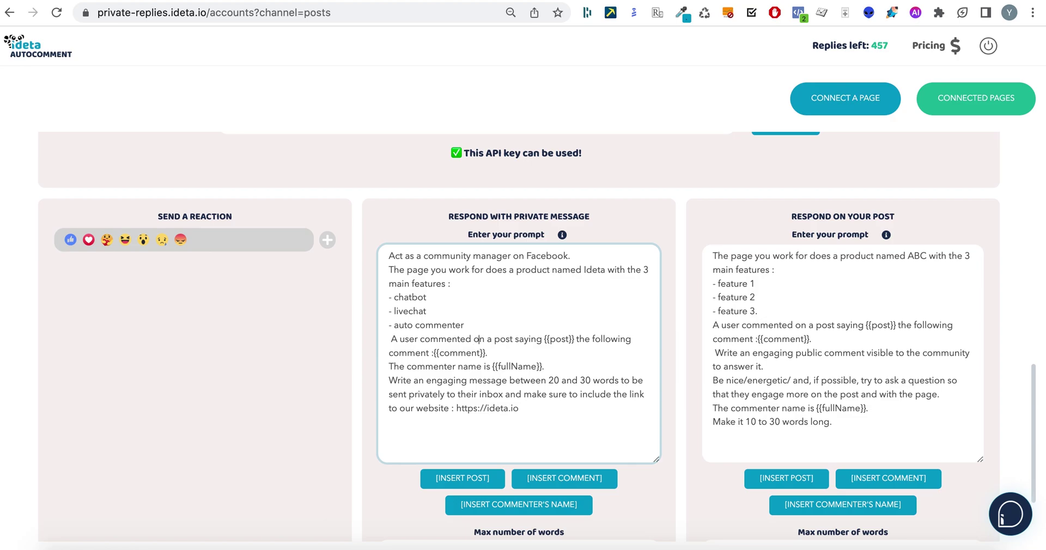
- Add a space before {{comment}} in the private message prompt and review the commenter name line
{"action": "left_click", "coordinate": [434, 353]}
{"action": "left_click_drag", "start_coordinate": [389, 366], "coordinate": [613, 367]}
{"action": "left_click", "coordinate": [613, 366]}
- Copy the three features from the private message prompt into the public reply prompt and set its product name to Ideta
{"action": "left_click_drag", "start_coordinate": [473, 325], "coordinate": [388, 297]}
{"action": "key", "text": "ctrl+c"}
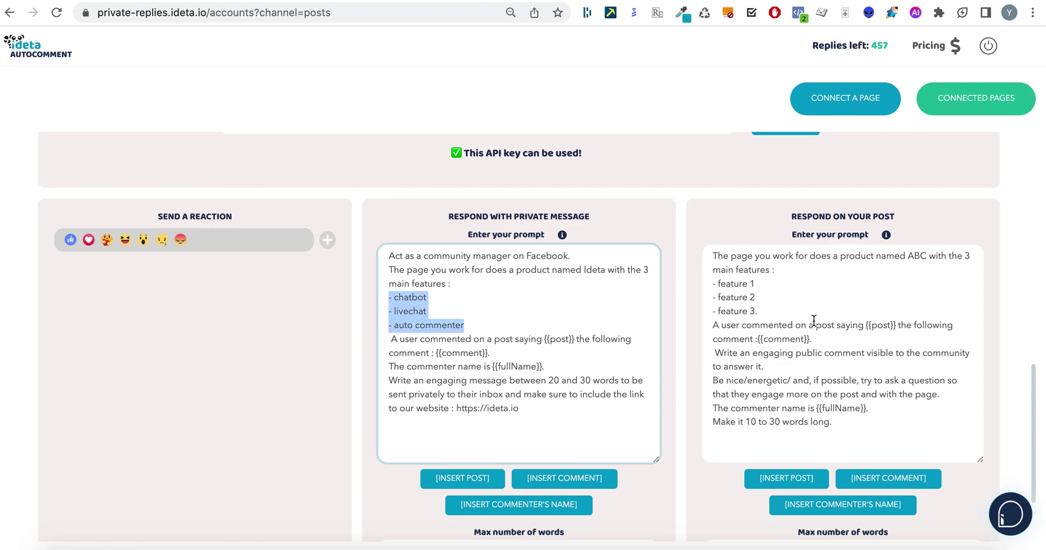
{"action": "left_click_drag", "start_coordinate": [813, 315], "coordinate": [713, 283]}
{"action": "key", "text": "ctrl+v"}
{"action": "double_click", "coordinate": [916, 256]}
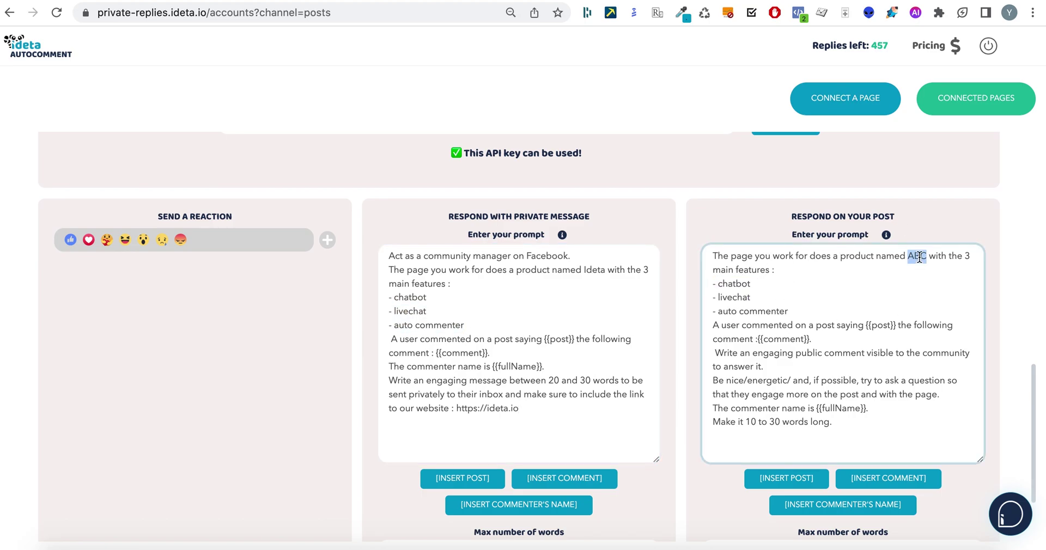
{"action": "type", "text": "Ideta"}
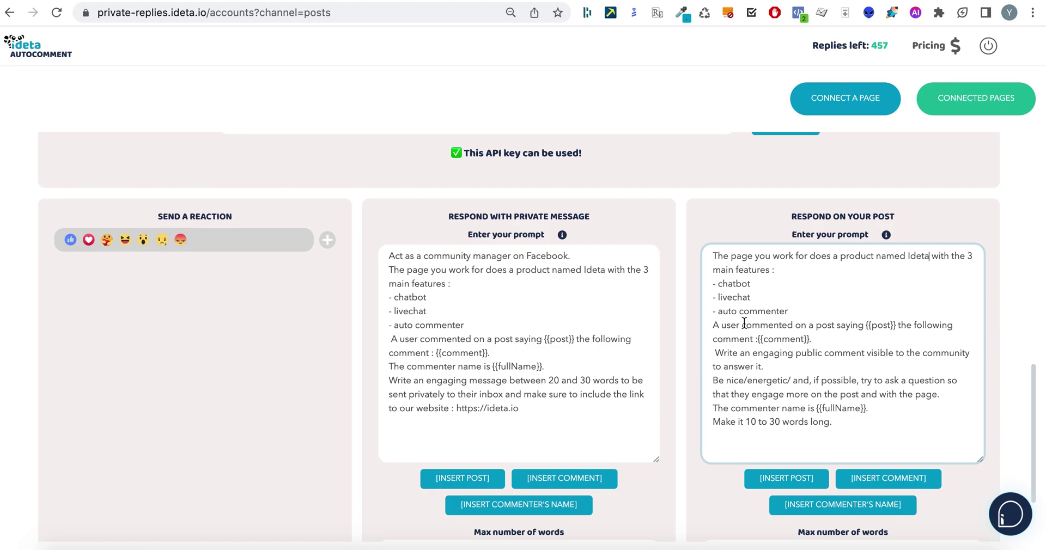
- Delete "/energetic/" and the extra space before "Write" in the public reply prompt, and review its closing instructions
{"action": "left_click_drag", "start_coordinate": [790, 381], "coordinate": [743, 380]}
{"action": "key", "text": "BackSpace"}
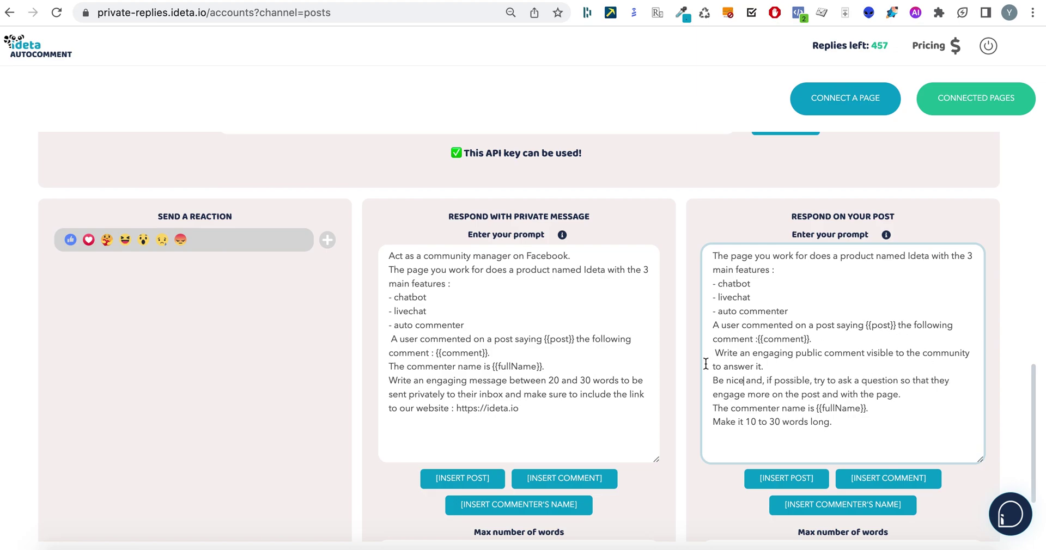
{"action": "left_click", "coordinate": [706, 354]}
{"action": "key", "text": "Delete"}
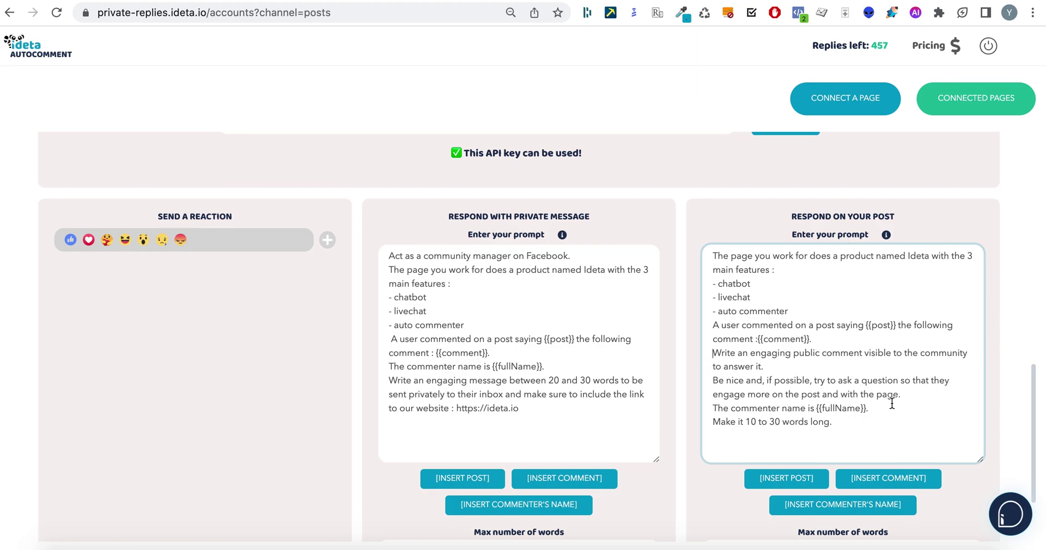
{"action": "left_click_drag", "start_coordinate": [713, 381], "coordinate": [887, 415]}
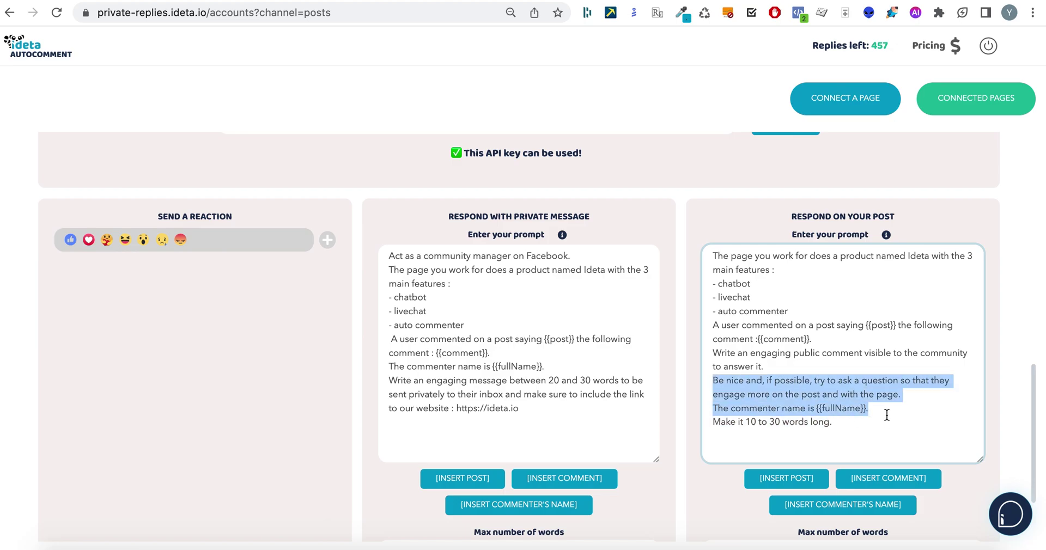
{"action": "left_click", "coordinate": [850, 406]}
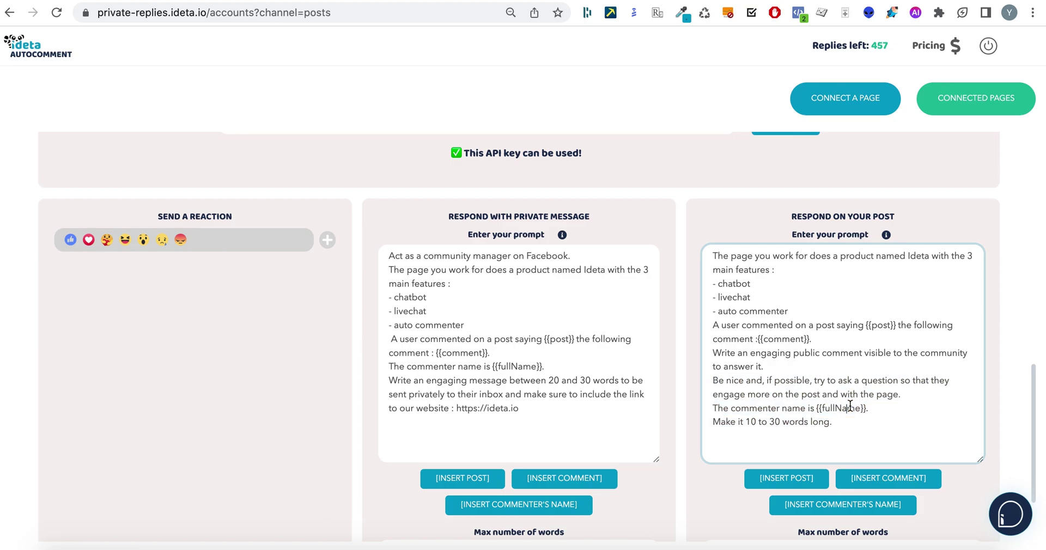
{"action": "left_click_drag", "start_coordinate": [812, 380], "coordinate": [895, 382]}
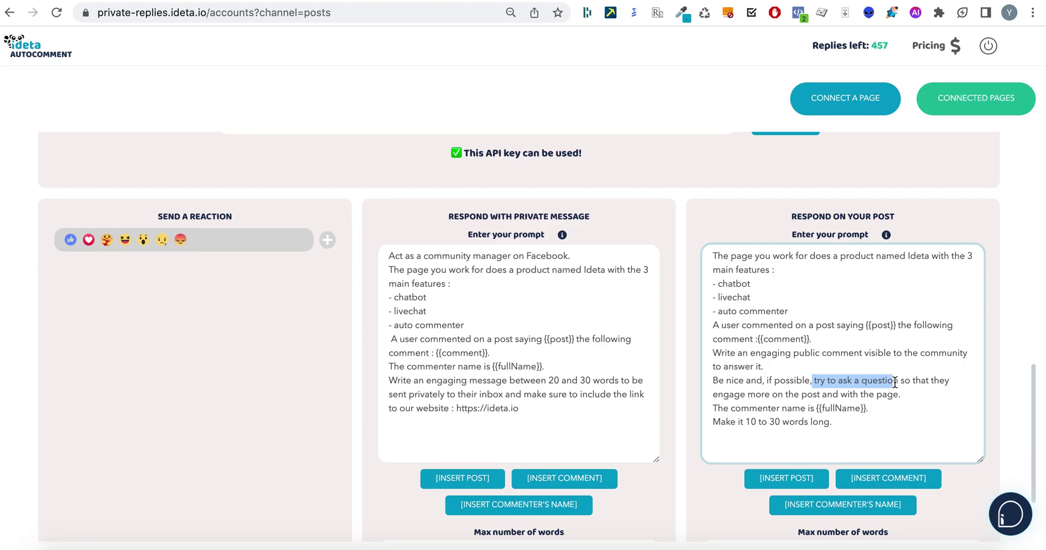
- Publish the campaign and return to the campaign list
{"action": "scroll", "coordinate": [577, 457], "scroll_direction": "down", "scroll_amount": 3}
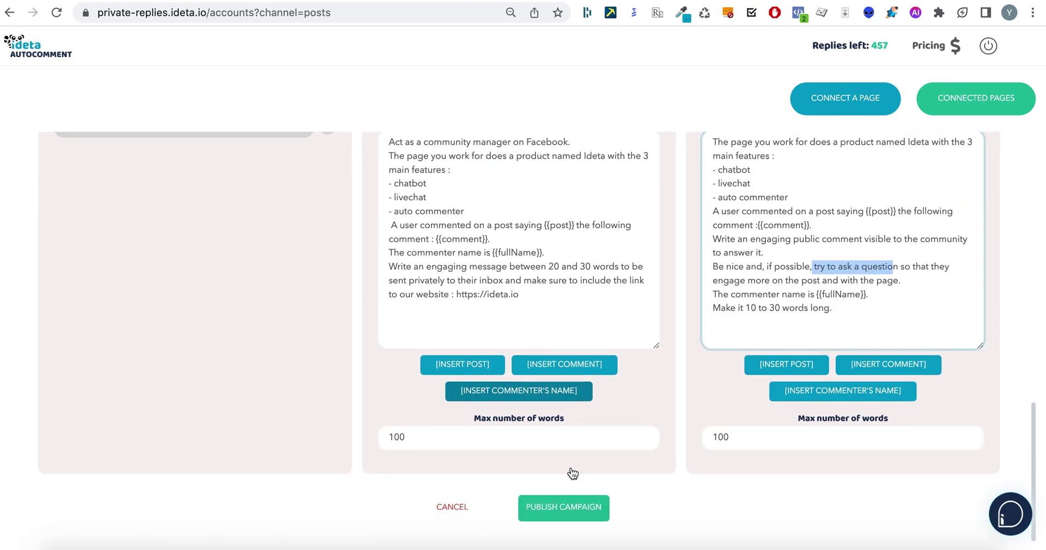
{"action": "left_click", "coordinate": [570, 513]}
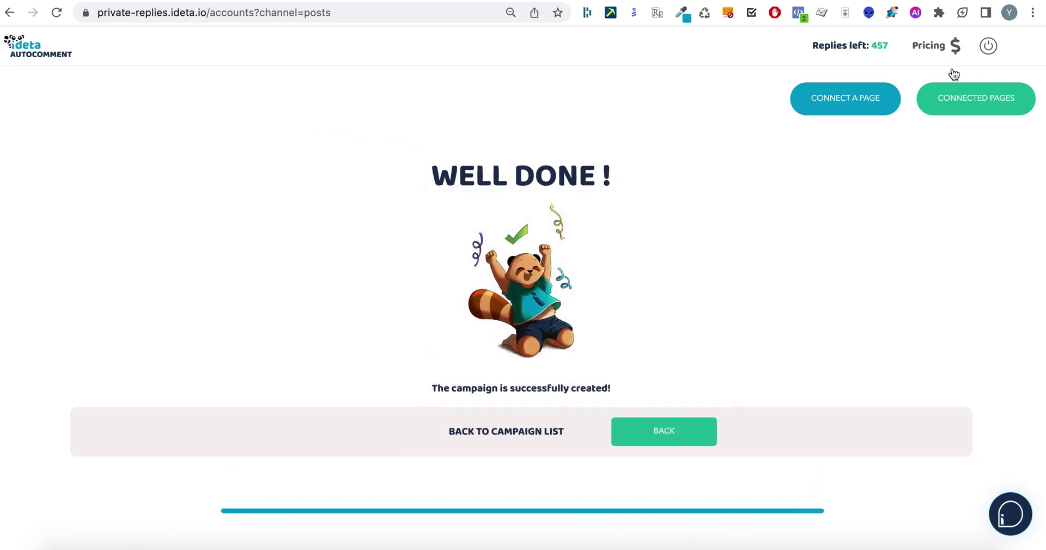
{"action": "left_click", "coordinate": [663, 431]}
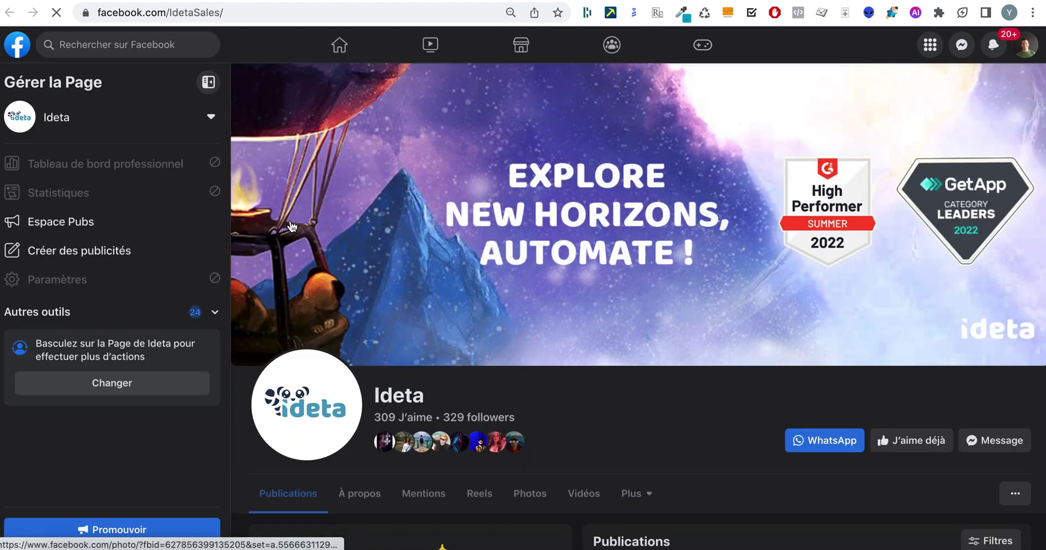
- Post the comment "It feels like AI is some kind of tech big bang !" on Ideta's Big Bang Day post
{"action": "scroll", "coordinate": [752, 367], "scroll_direction": "down", "scroll_amount": 10}
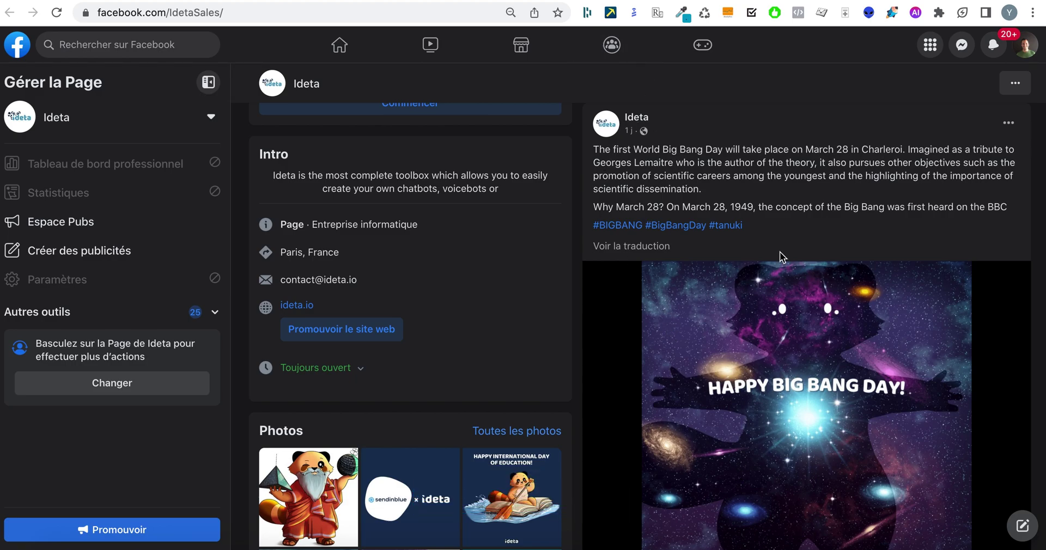
{"action": "scroll", "coordinate": [780, 255], "scroll_direction": "down", "scroll_amount": 4}
{"action": "scroll", "coordinate": [779, 252], "scroll_direction": "down", "scroll_amount": 1}
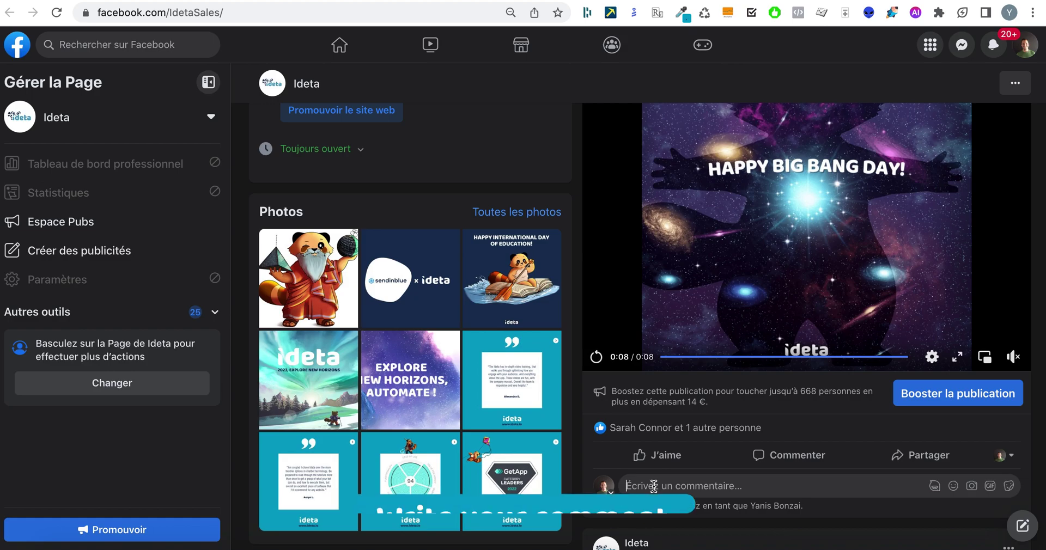
{"action": "scroll", "coordinate": [741, 196], "scroll_direction": "up", "scroll_amount": 3}
{"action": "scroll", "coordinate": [709, 243], "scroll_direction": "up", "scroll_amount": 2}
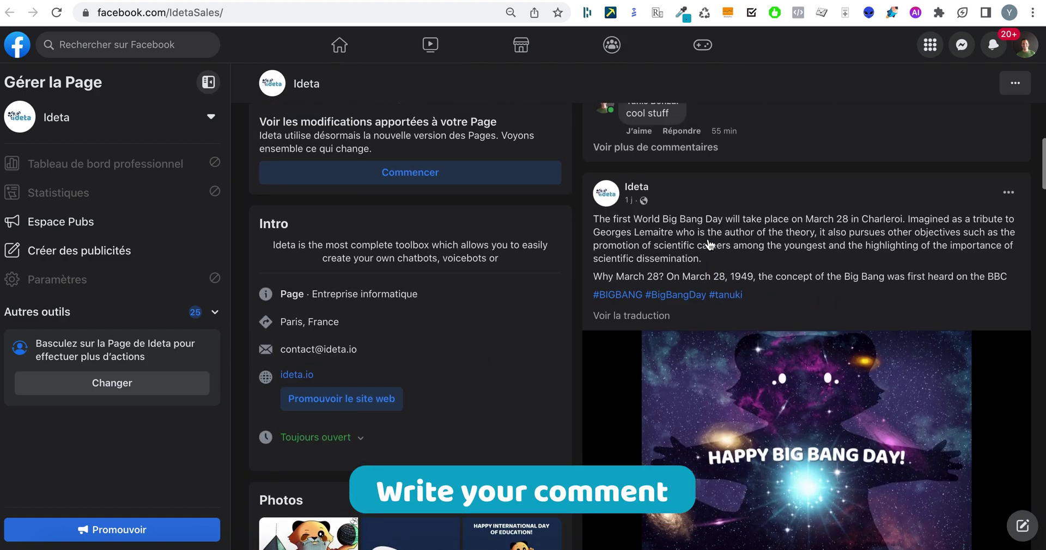
{"action": "scroll", "coordinate": [711, 326], "scroll_direction": "down", "scroll_amount": 5}
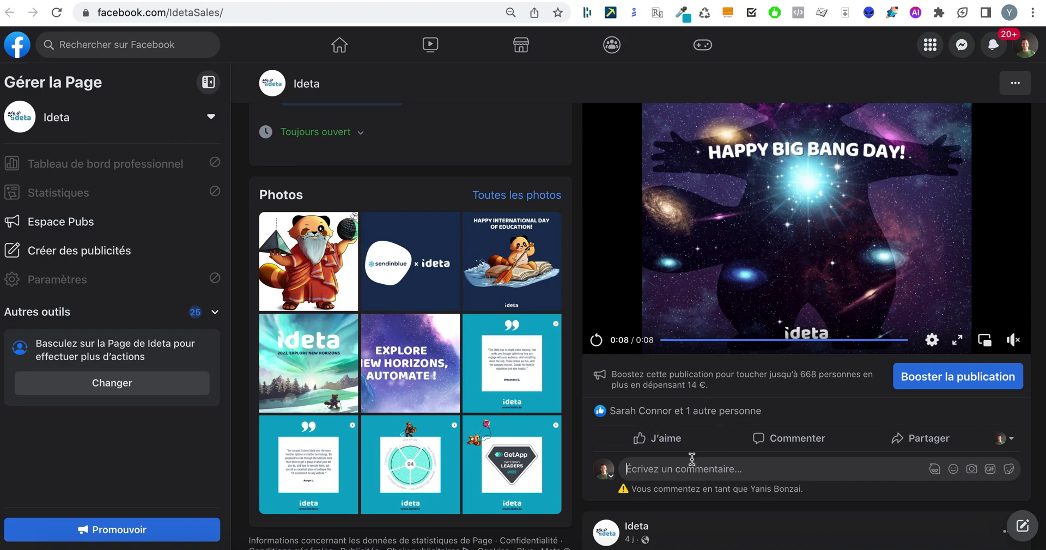
{"action": "left_click", "coordinate": [692, 459]}
{"action": "type", "text": "It feels like AI is some"}
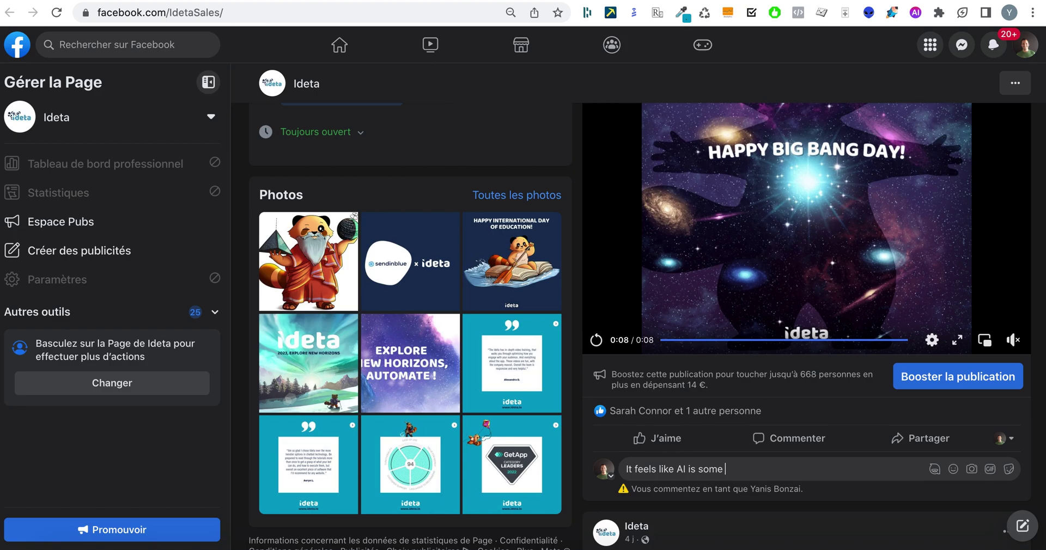
{"action": "type", "text": "kind of tech big bang !"}
{"action": "key", "text": "Return"}
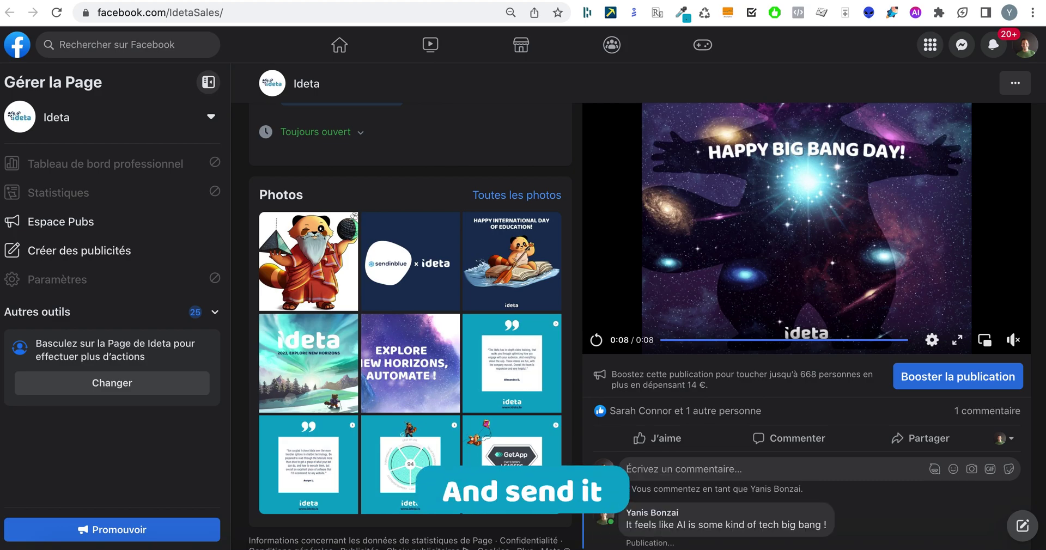
- Review the private message Ideta sends in reply to the comment, and close the chat window
{"action": "scroll", "coordinate": [634, 442], "scroll_direction": "down", "scroll_amount": 2}
{"action": "mouse_move", "coordinate": [634, 443]}
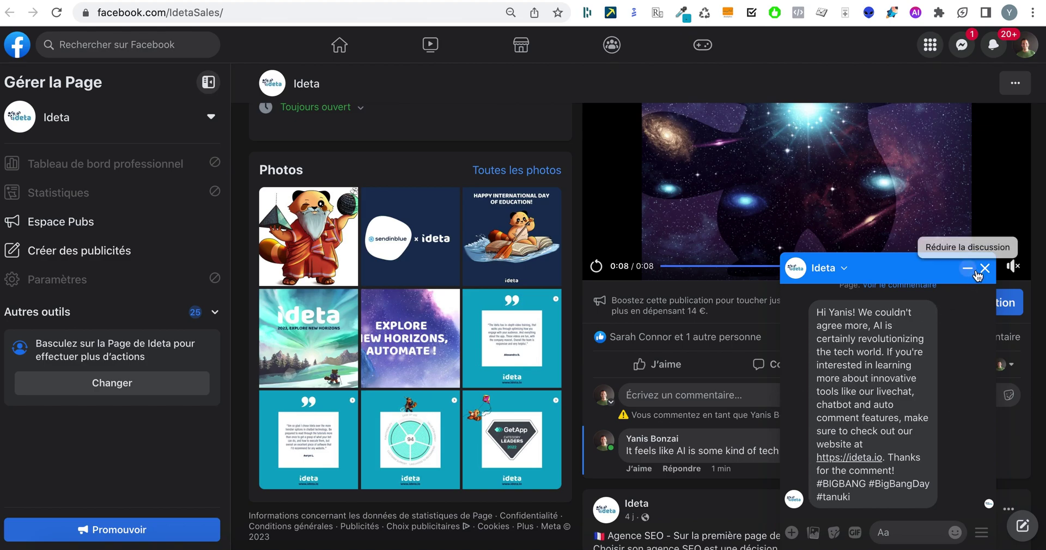
{"action": "left_click", "coordinate": [981, 272]}
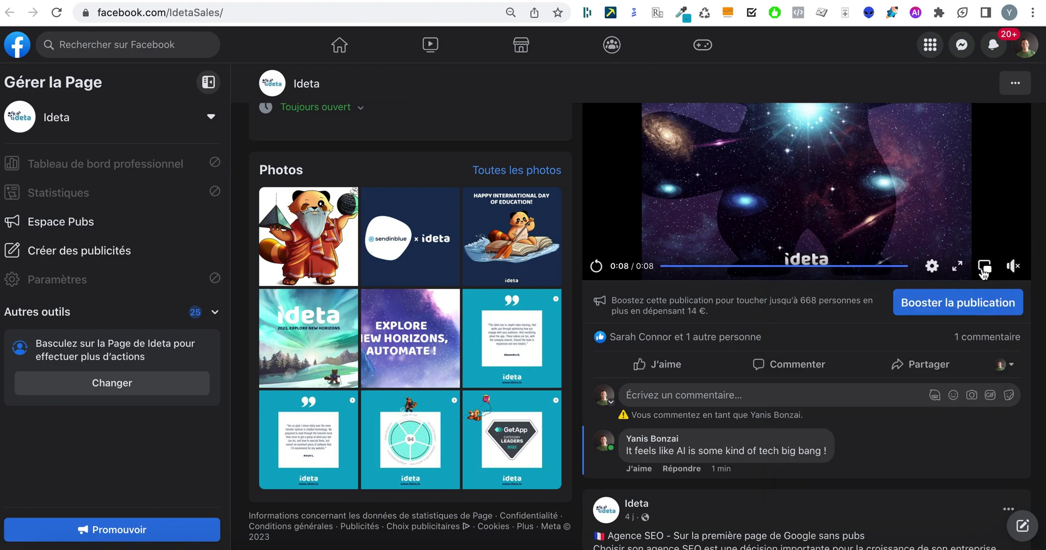
- Reload the Ideta page, dismiss the page changes pop-up, and examine the public reply under the Big Bang Day comment, highlighting its closing question
{"action": "key", "text": "super+r"}
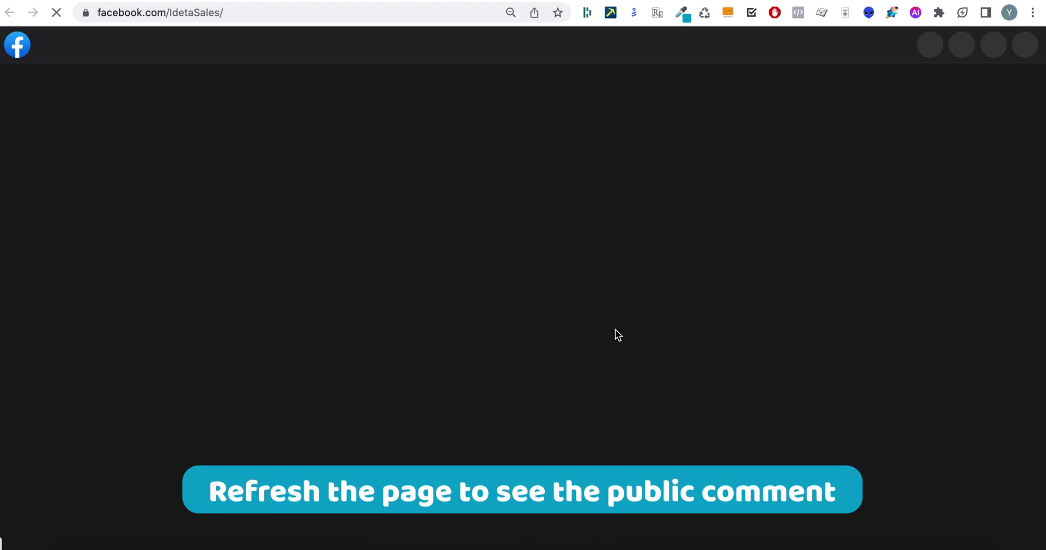
{"action": "scroll", "coordinate": [745, 438], "scroll_direction": "down", "scroll_amount": 15}
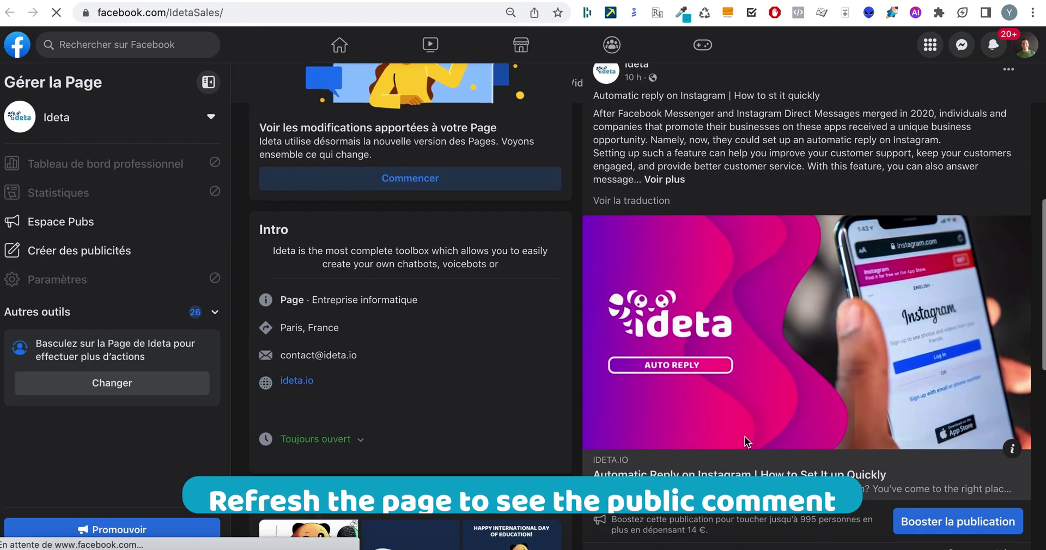
{"action": "scroll", "coordinate": [746, 442], "scroll_direction": "down", "scroll_amount": 9}
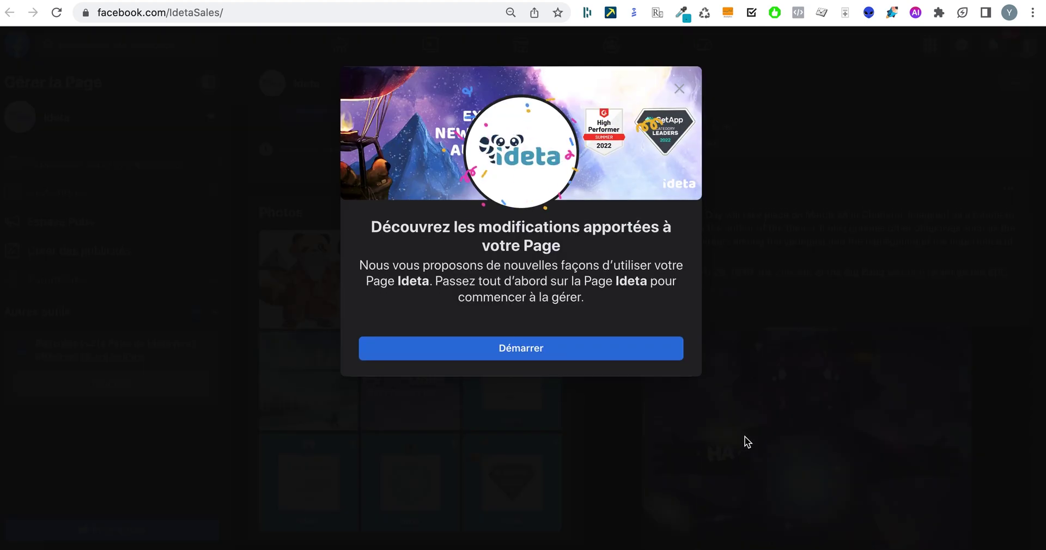
{"action": "left_click", "coordinate": [678, 97]}
{"action": "scroll", "coordinate": [769, 364], "scroll_direction": "down", "scroll_amount": 5}
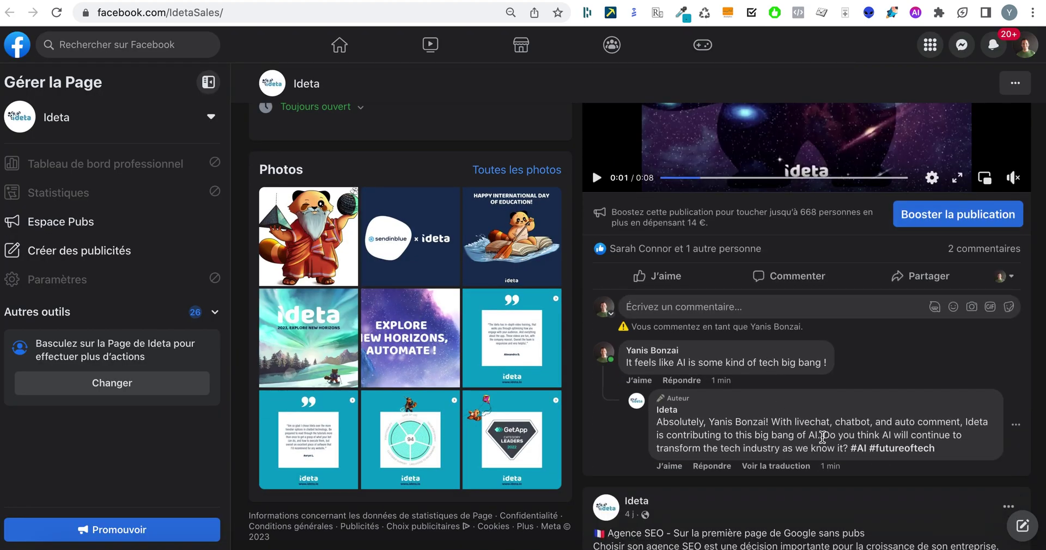
{"action": "left_click_drag", "start_coordinate": [823, 435], "coordinate": [849, 451]}
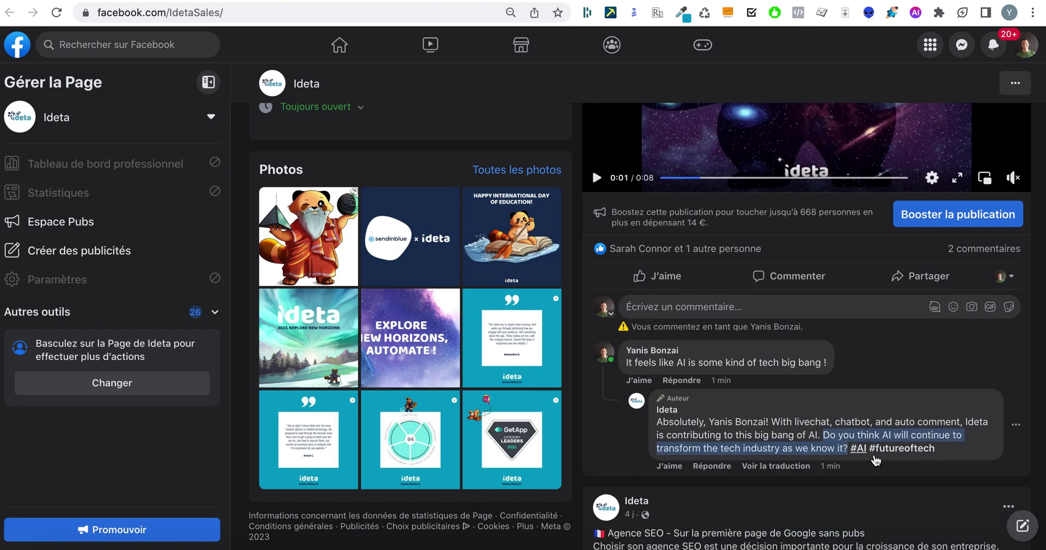